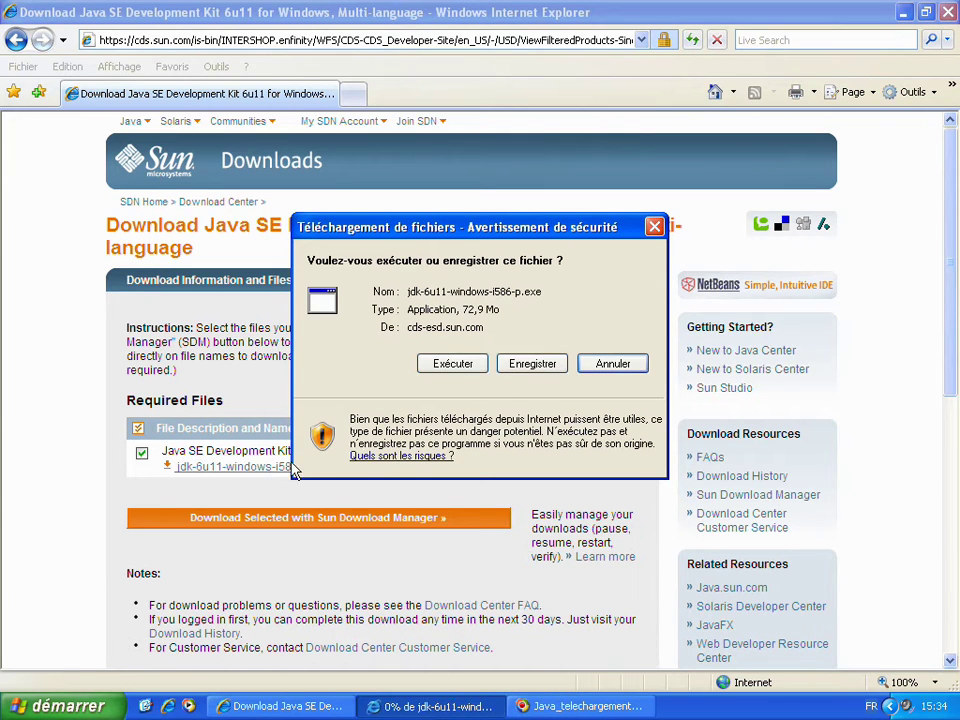
Cancel saving jdk-6u11-windows-i586-p.exe, close the browser, and select the copy of the installer already on the desktop
click(535, 364)
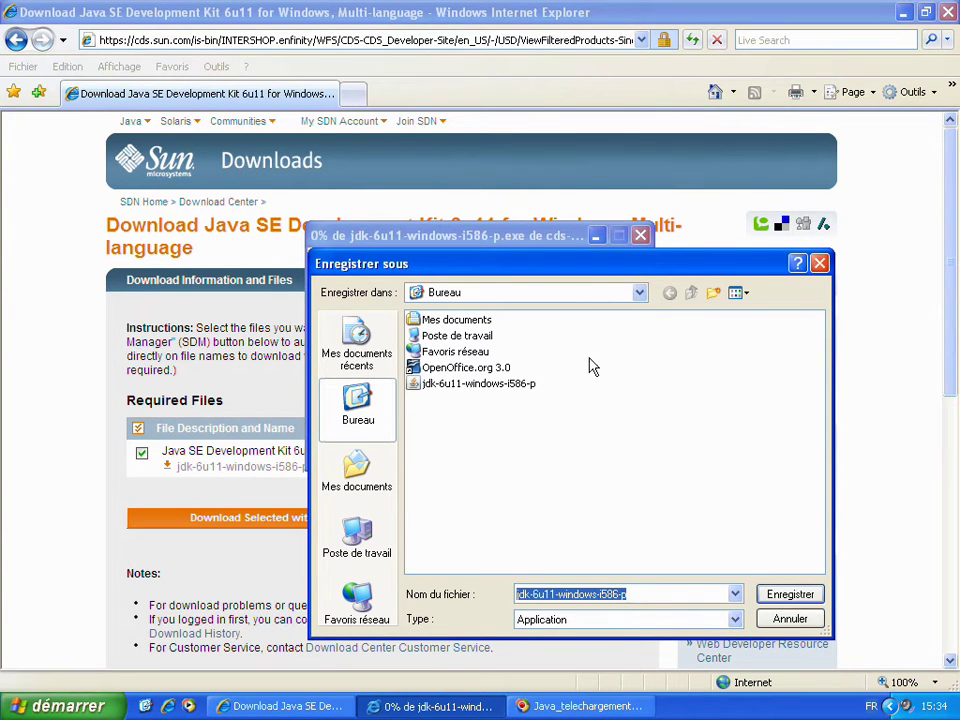
click(807, 626)
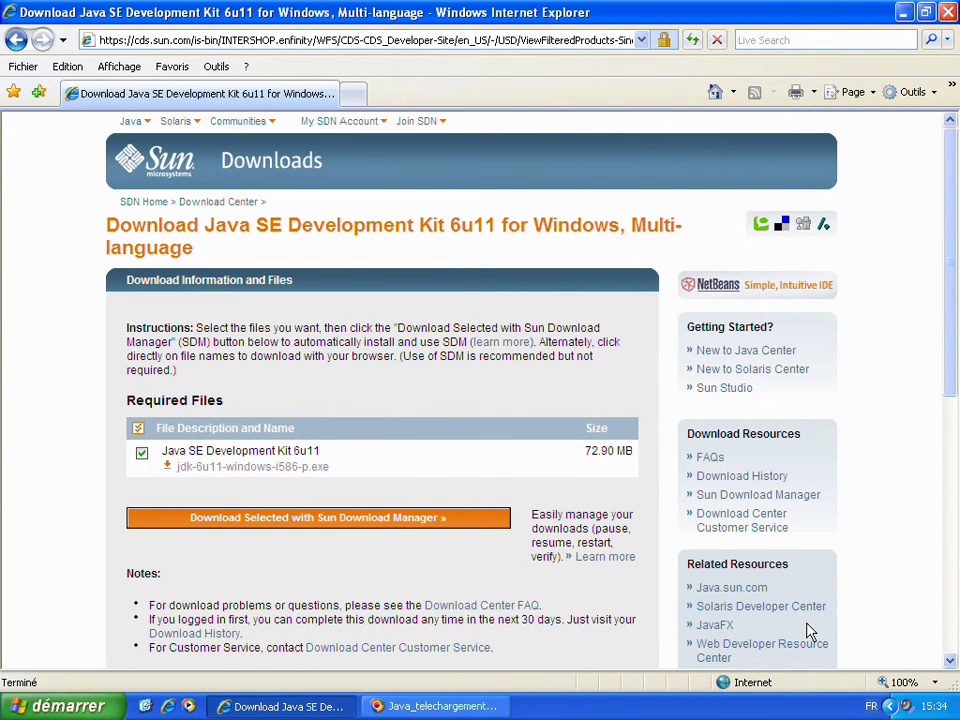
click(947, 11)
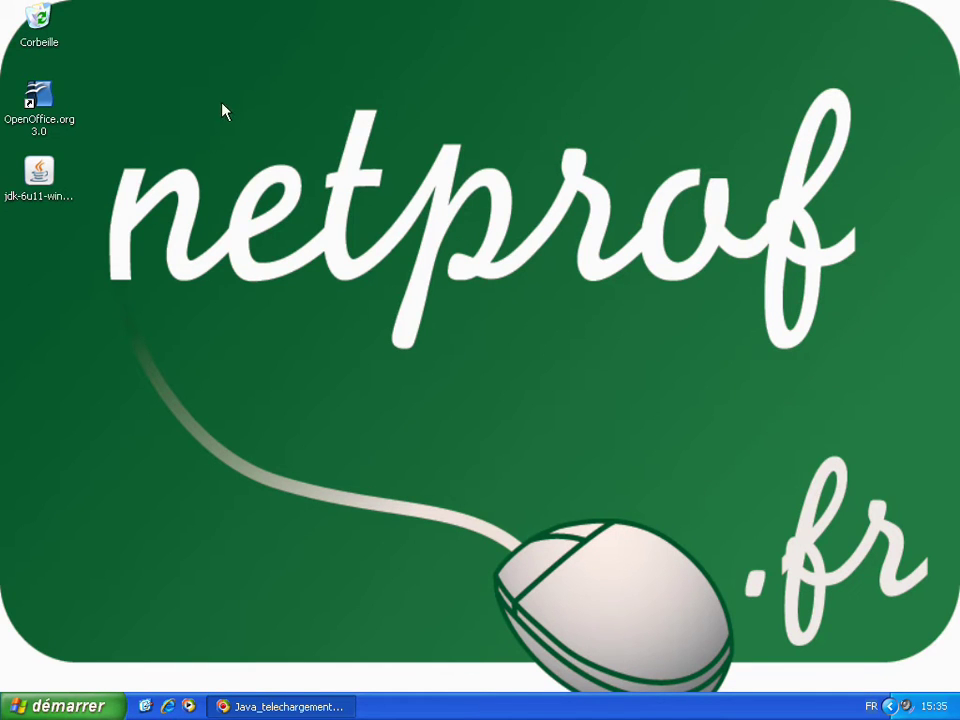
click(50, 178)
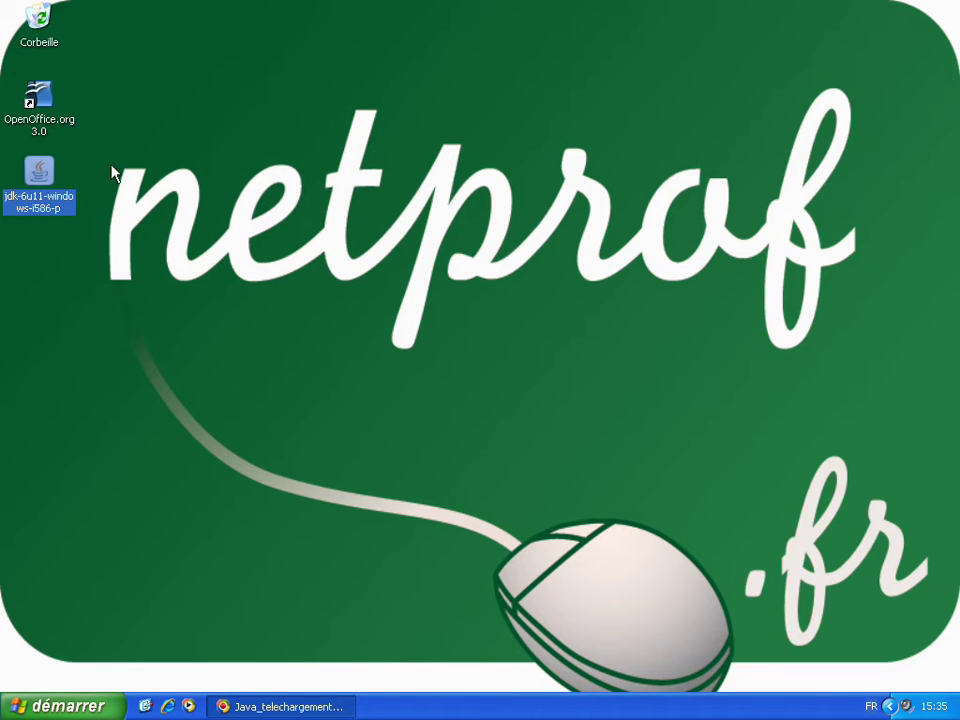
Open Windows Explorer (Explorateur Windows) from the accessories
click(97, 710)
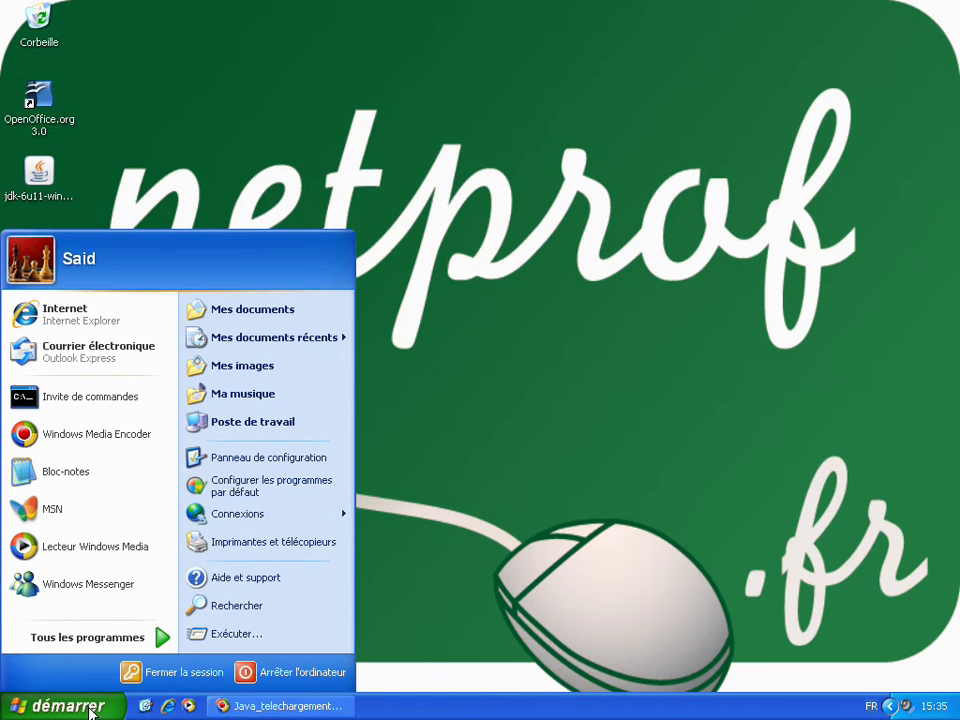
click(95, 652)
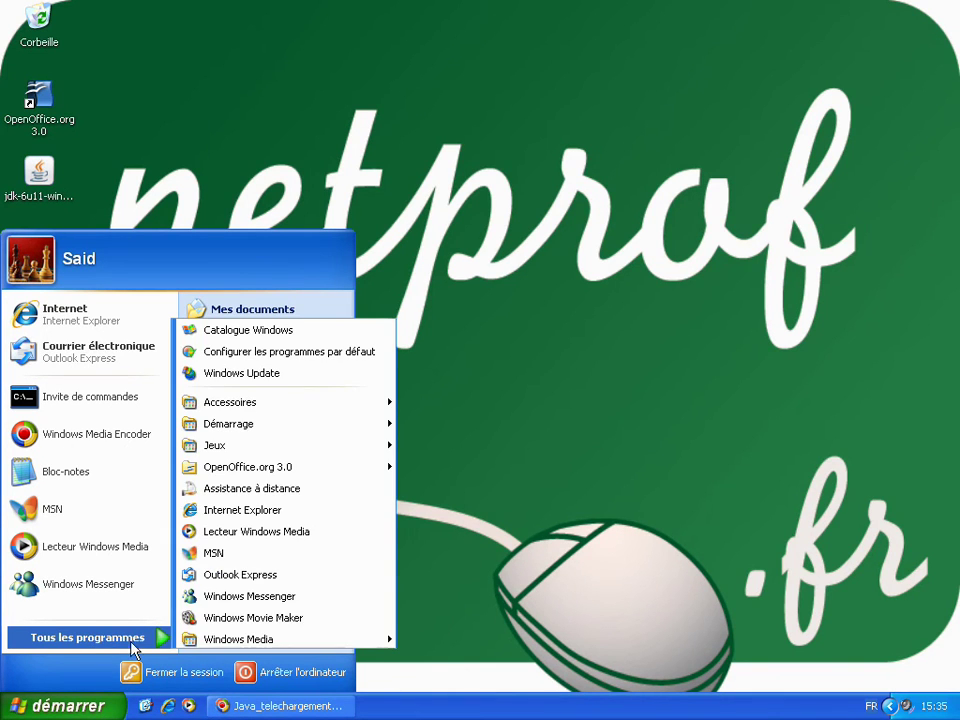
mouse_move(299, 408)
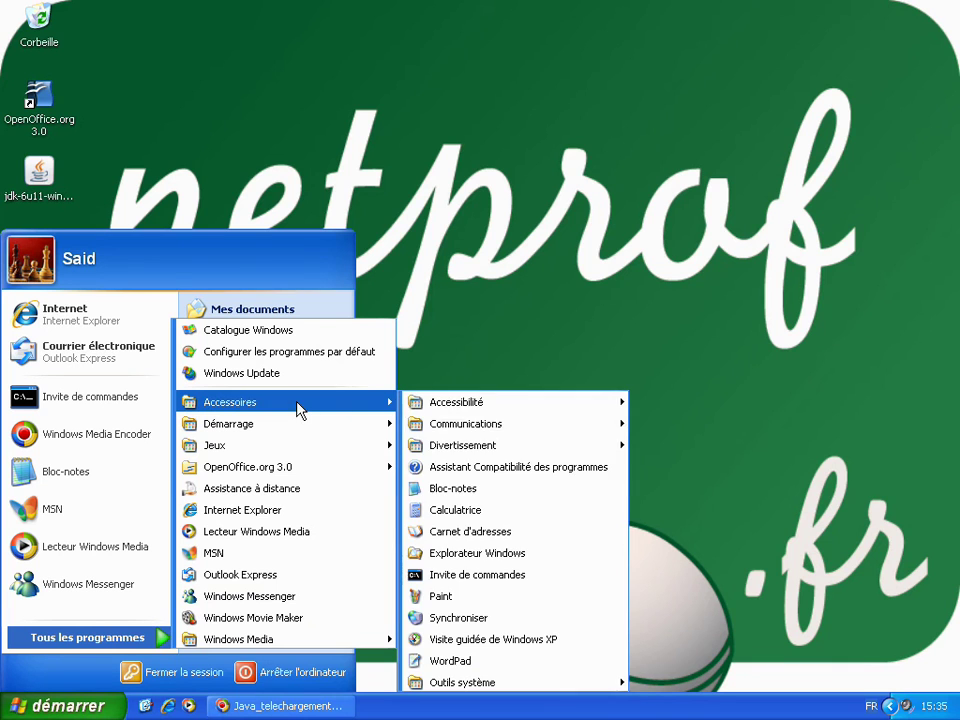
click(537, 555)
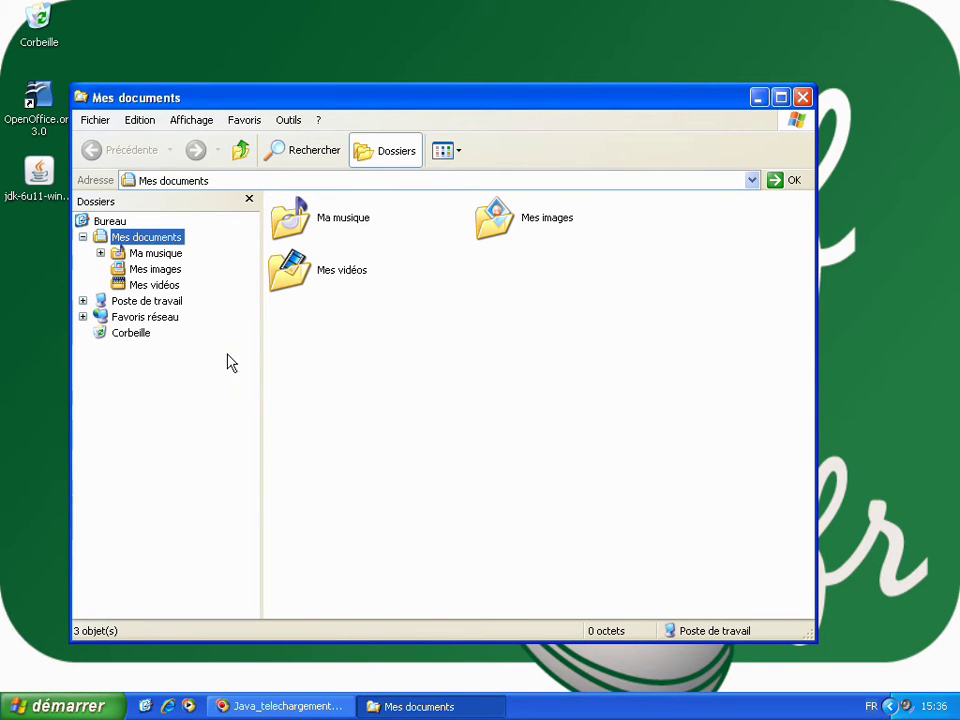
Browse to the JDK's bin folder at C:\Program Files\Java\jdk1.6.0_11\bin in the folder tree
click(83, 301)
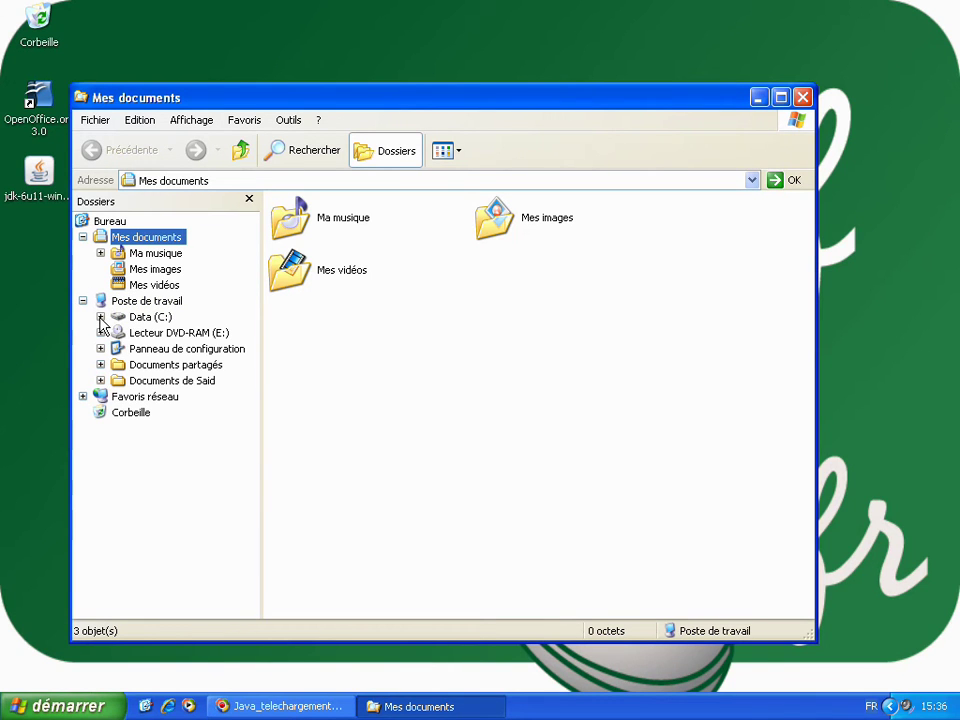
click(100, 317)
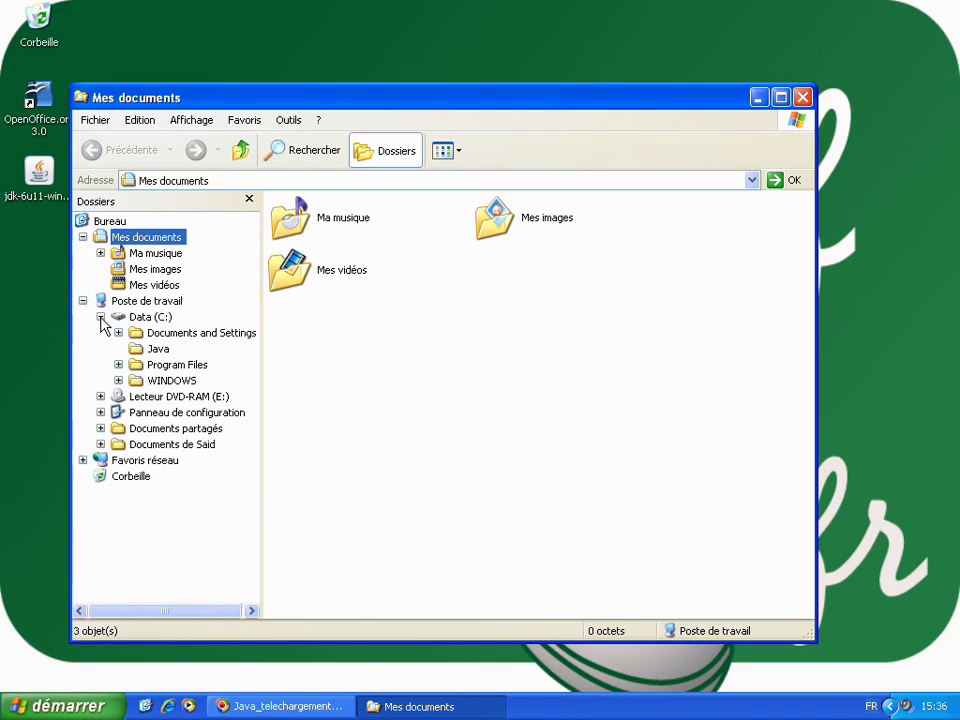
click(118, 365)
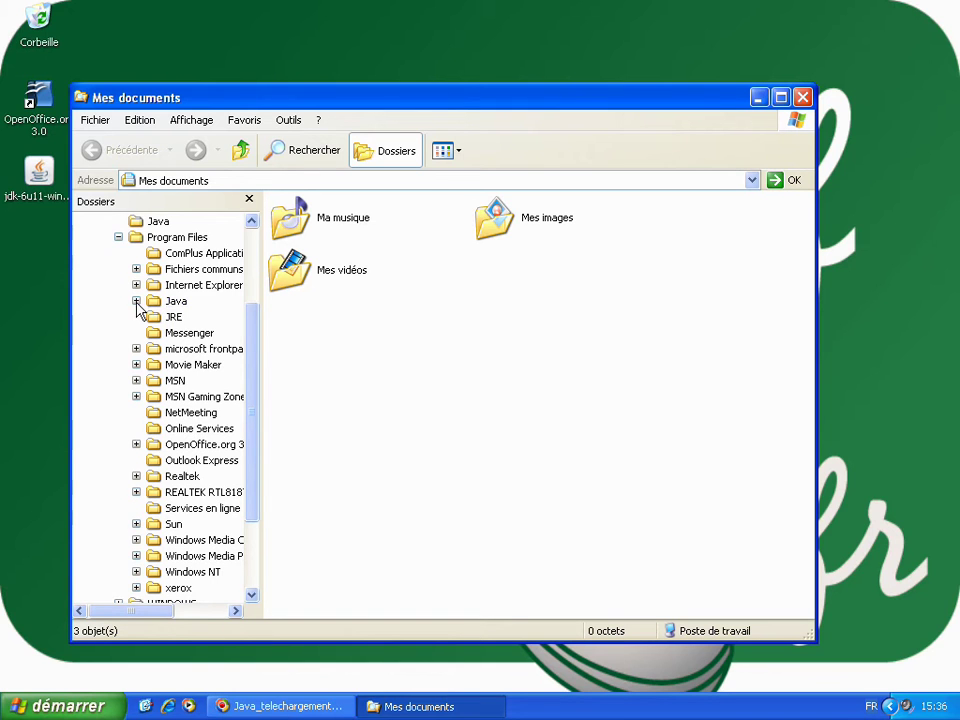
click(136, 301)
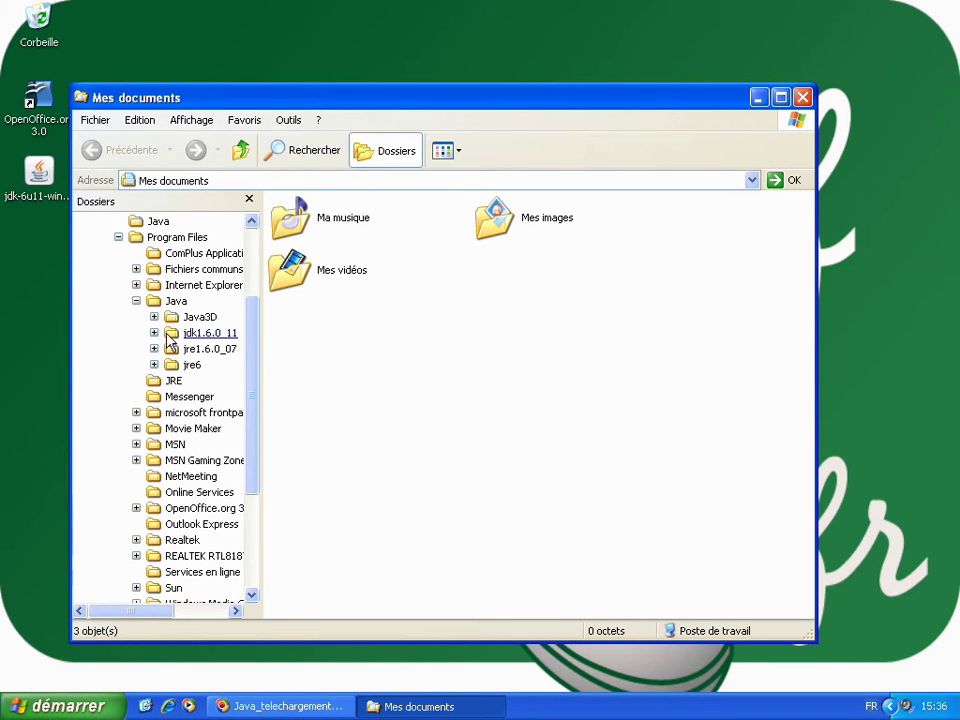
click(154, 333)
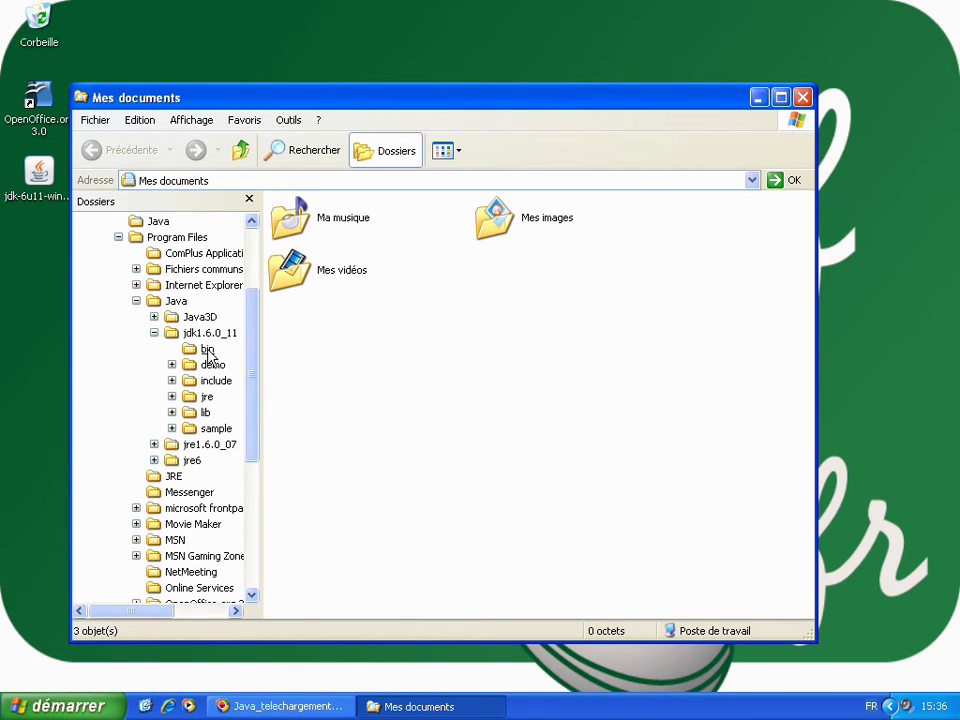
click(207, 350)
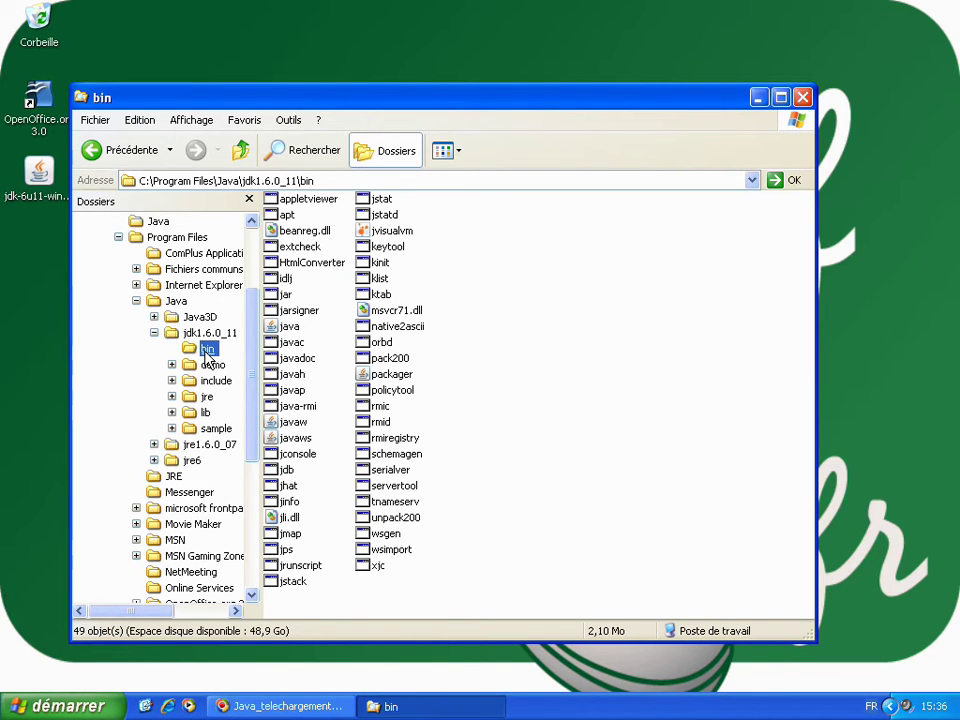
Copy the full path of the JDK's bin folder to the clipboard
click(268, 181)
key(ctrl+c)
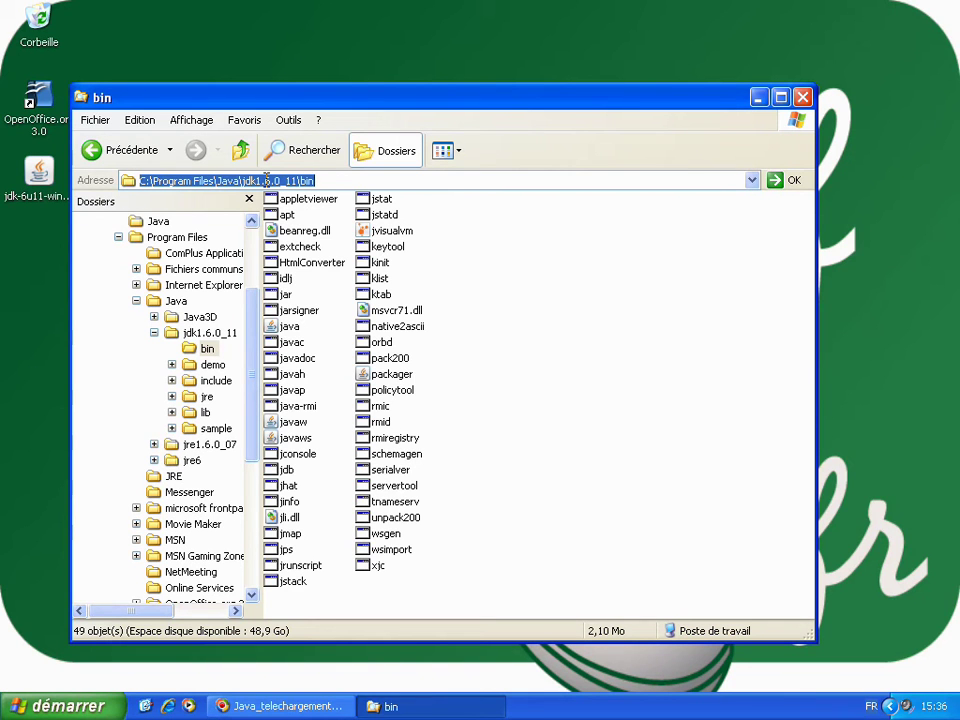
right_click(268, 182)
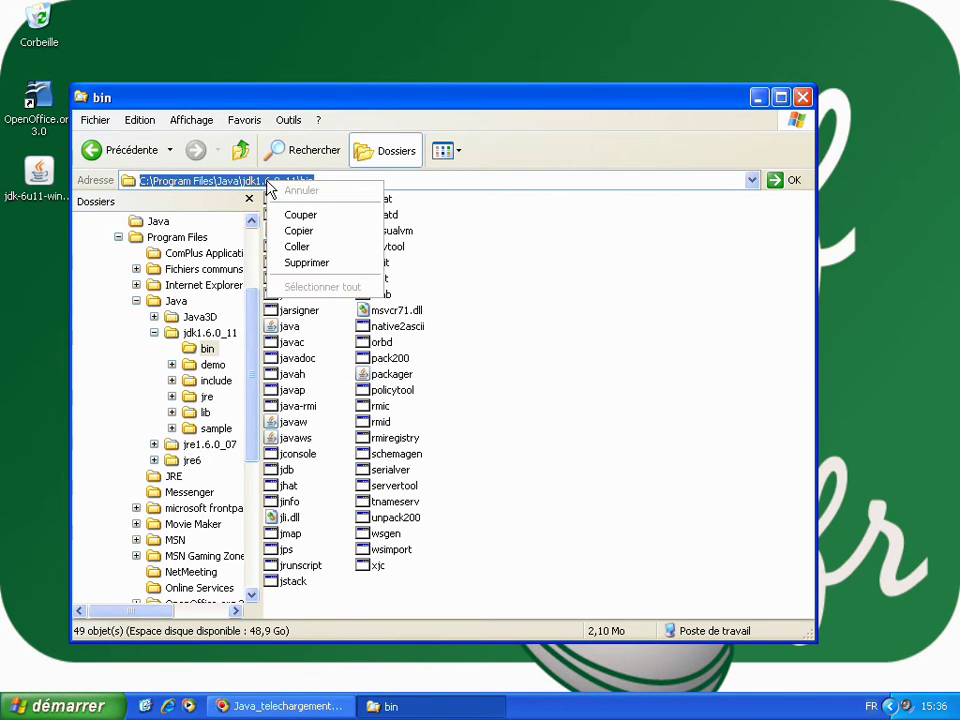
click(327, 236)
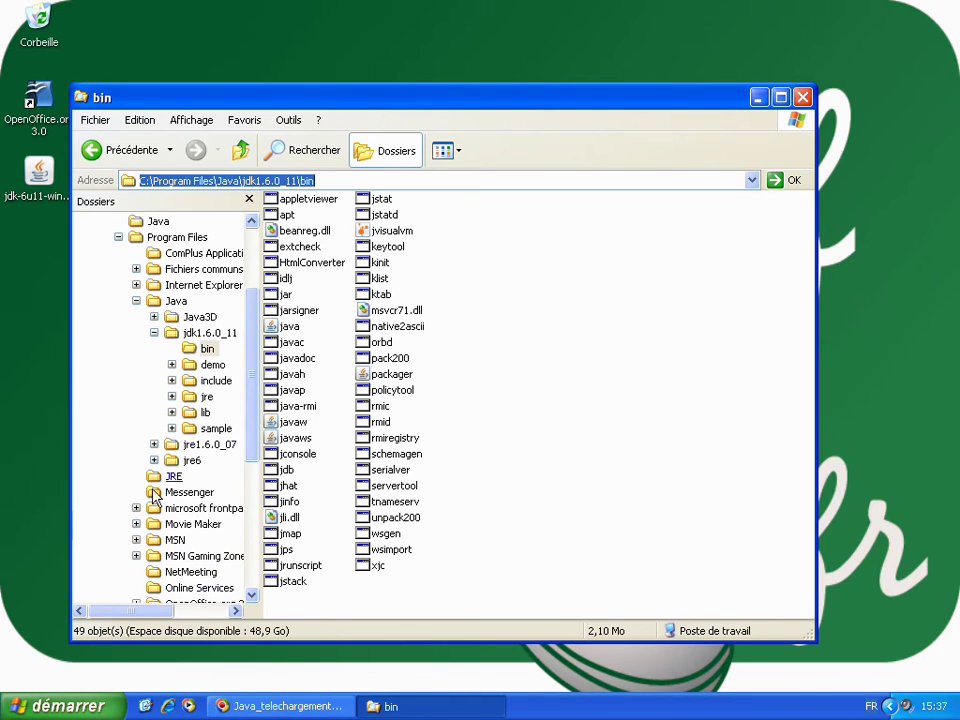
Open the environment variables from the advanced system properties of the computer (Poste de travail)
click(87, 710)
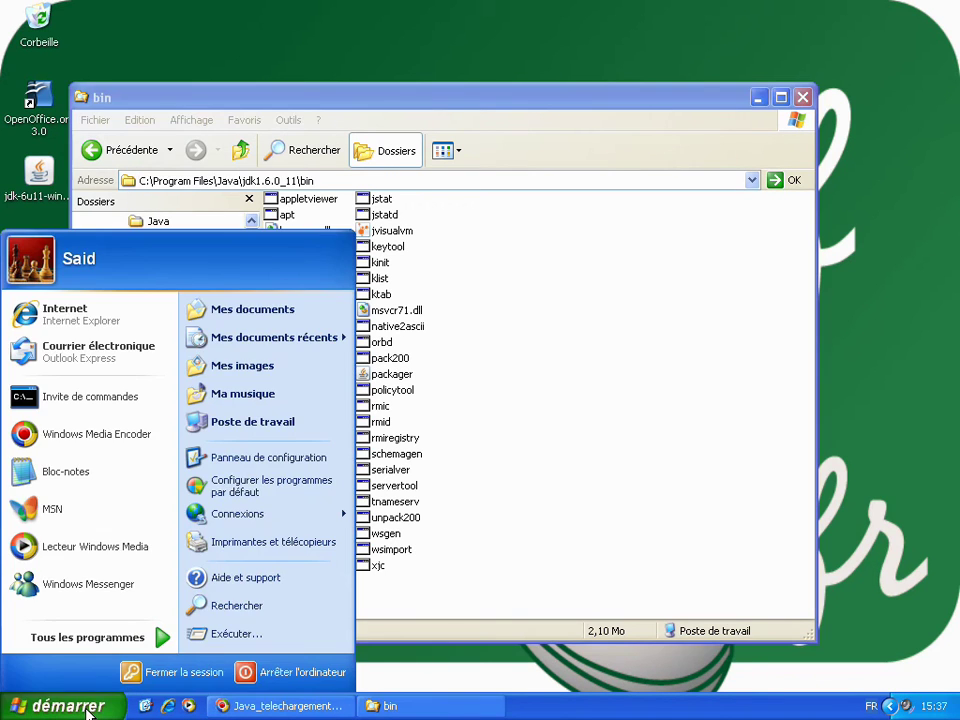
right_click(250, 425)
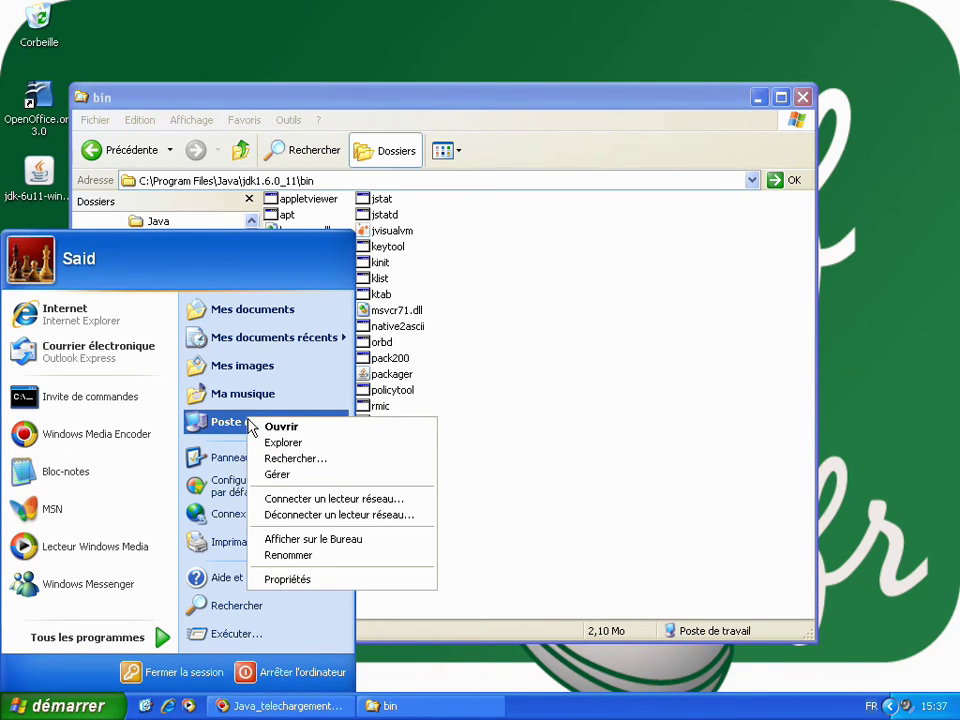
click(306, 580)
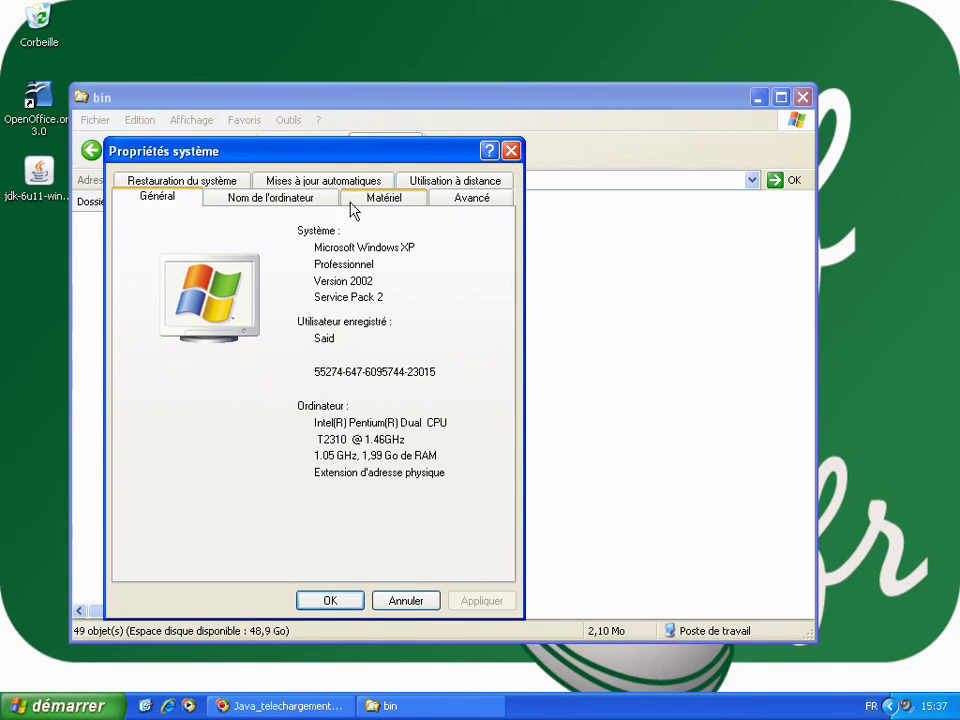
click(470, 200)
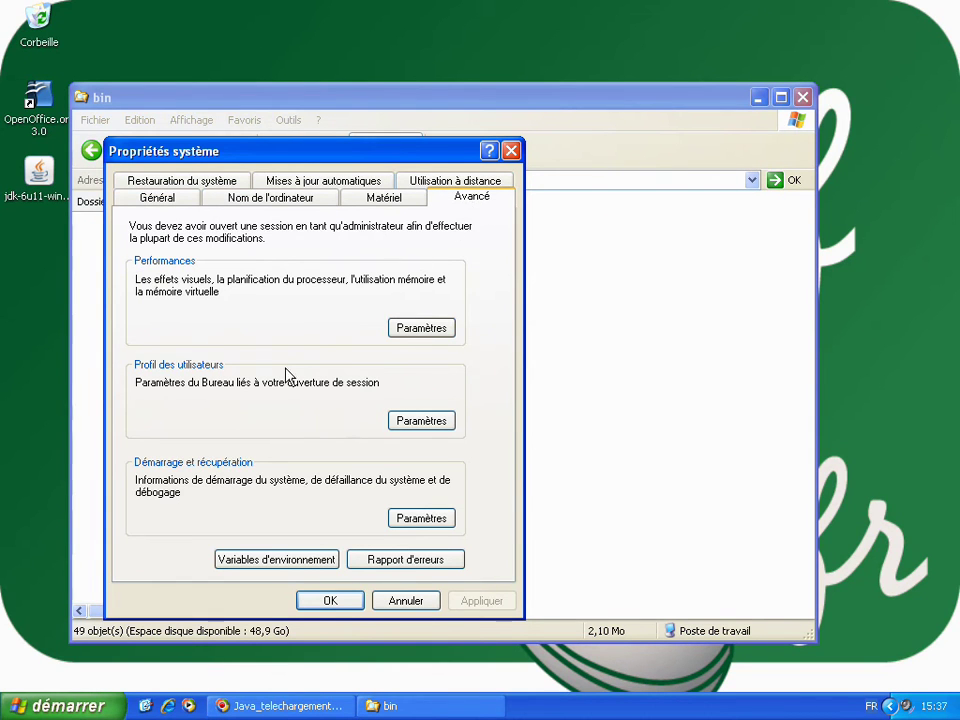
click(287, 562)
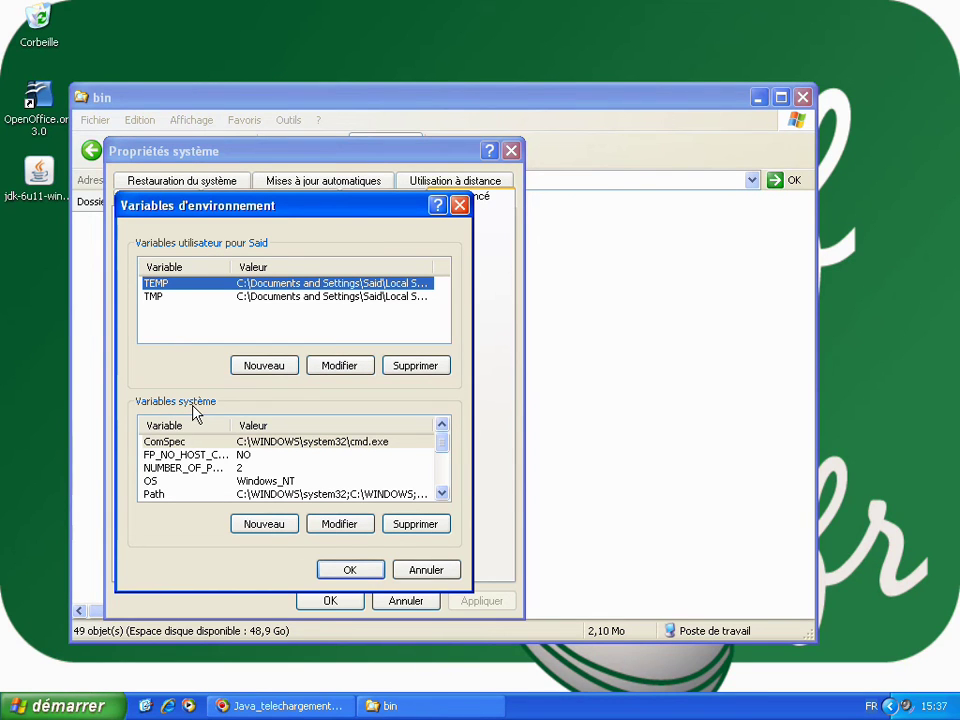
Append ";C:\Program Files\Java\jdk1.6.0_11\bin" to the end of the system variable Path and save the system properties
click(165, 496)
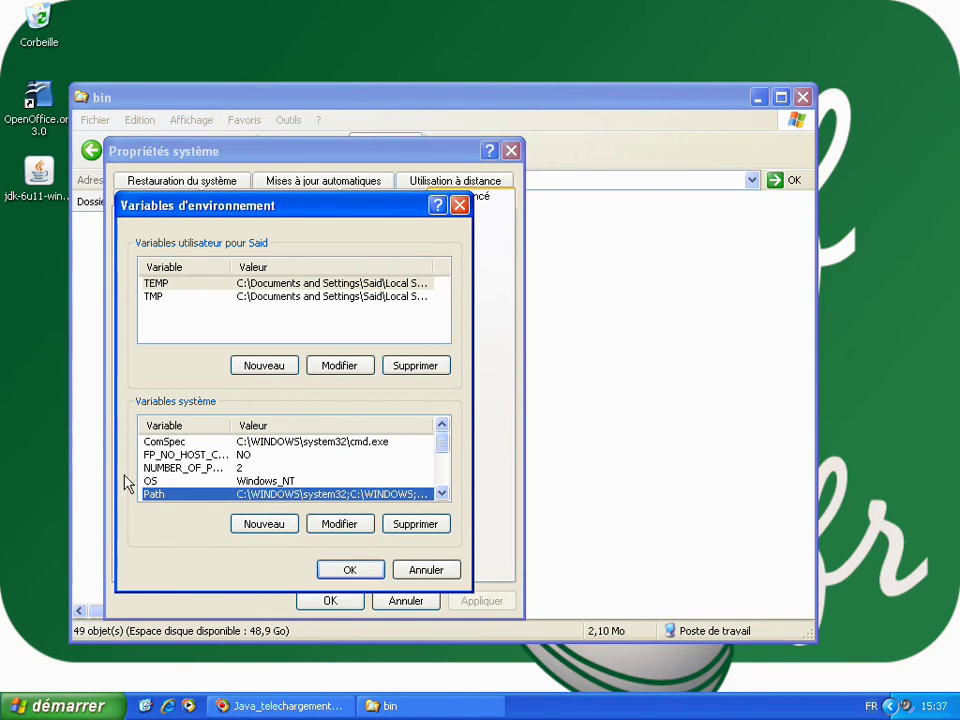
click(340, 524)
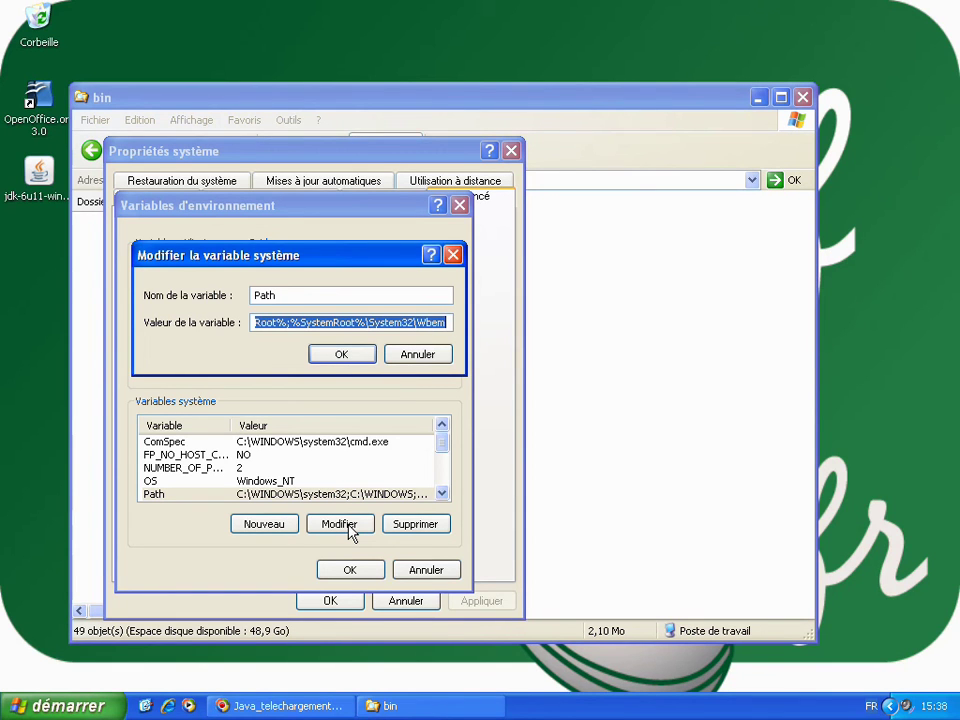
key(End)
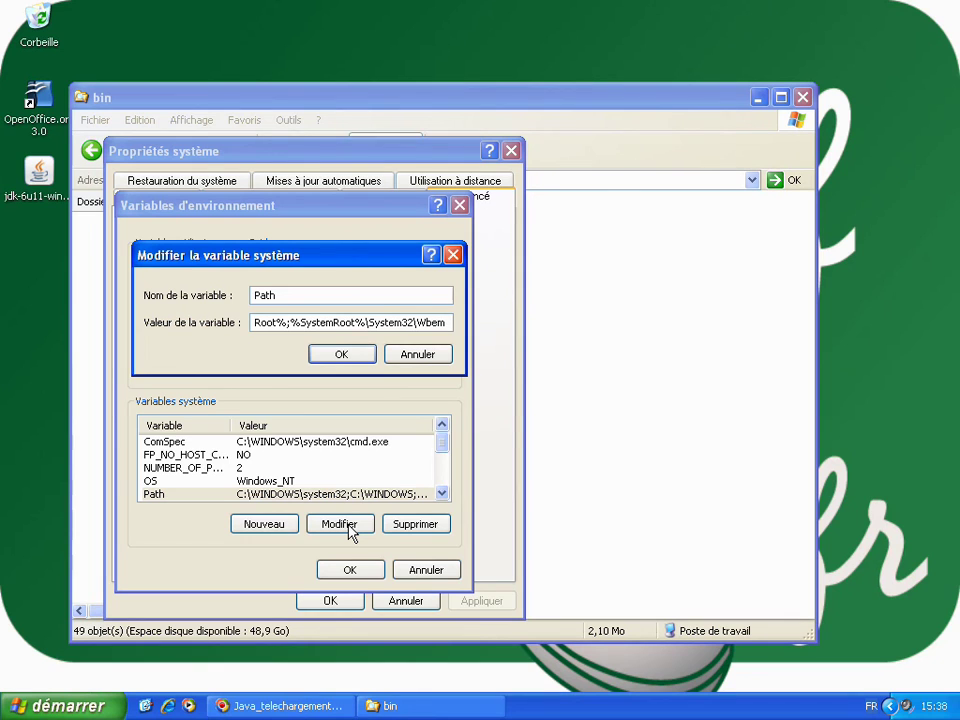
text(;)
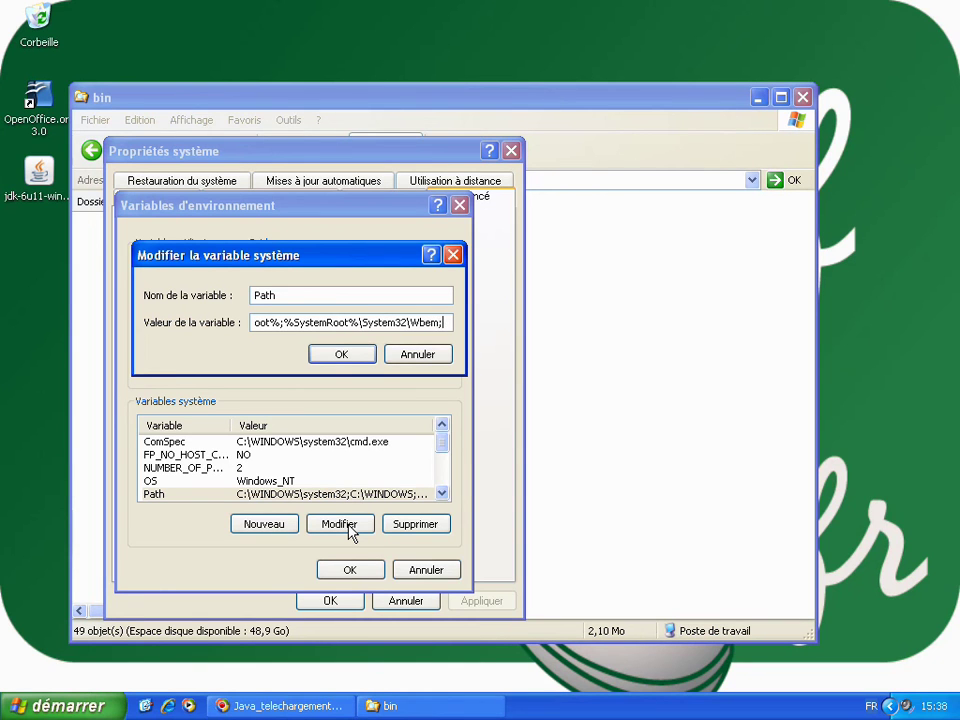
right_click(446, 322)
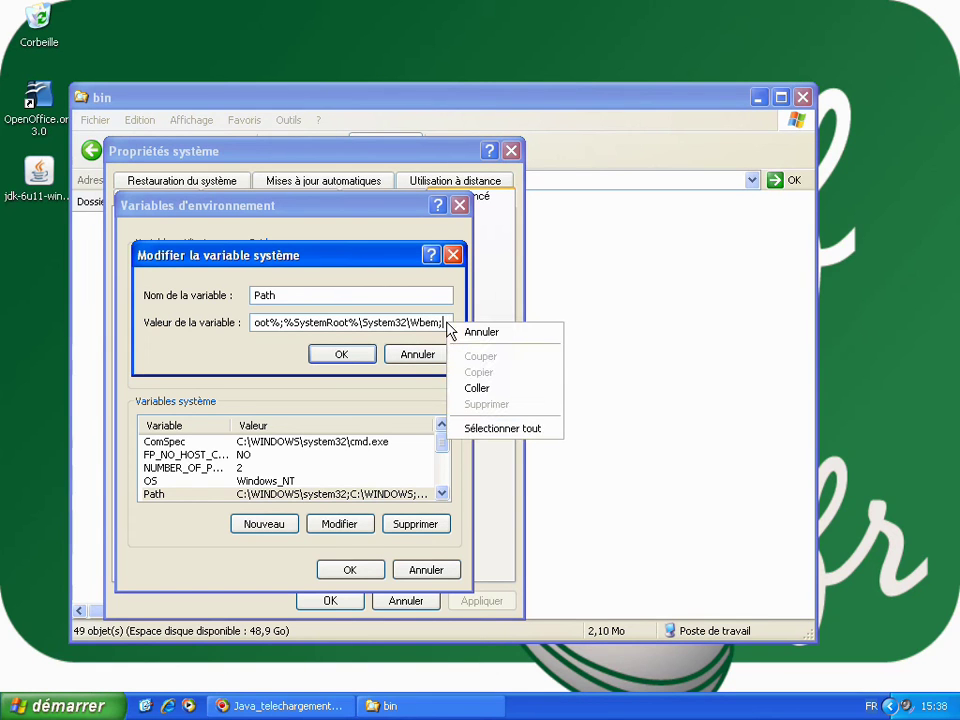
click(476, 390)
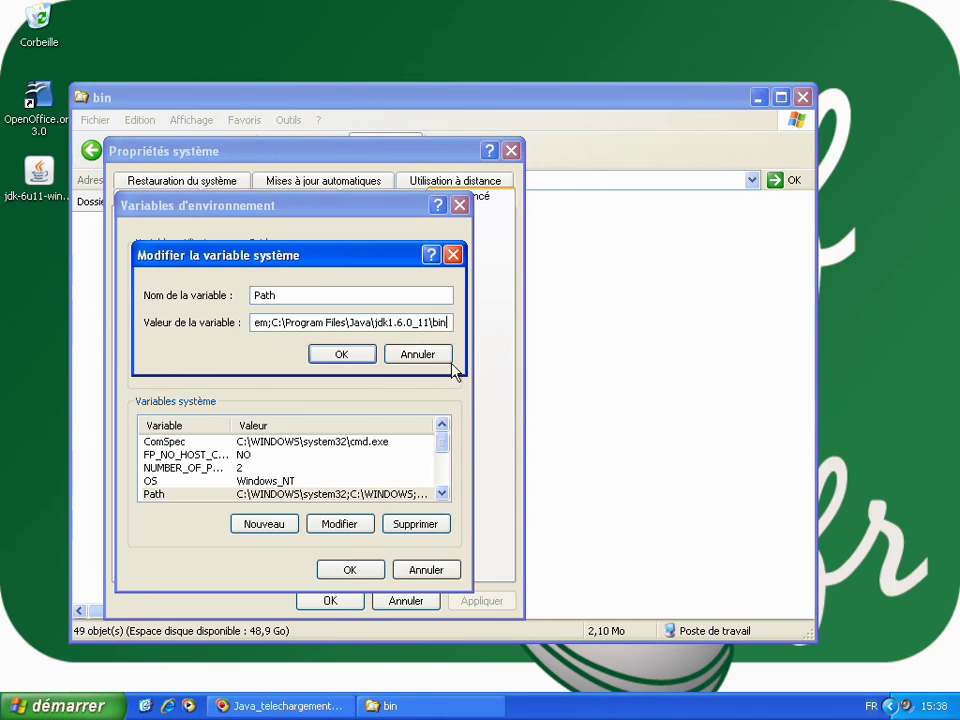
drag(446, 322, 272, 318)
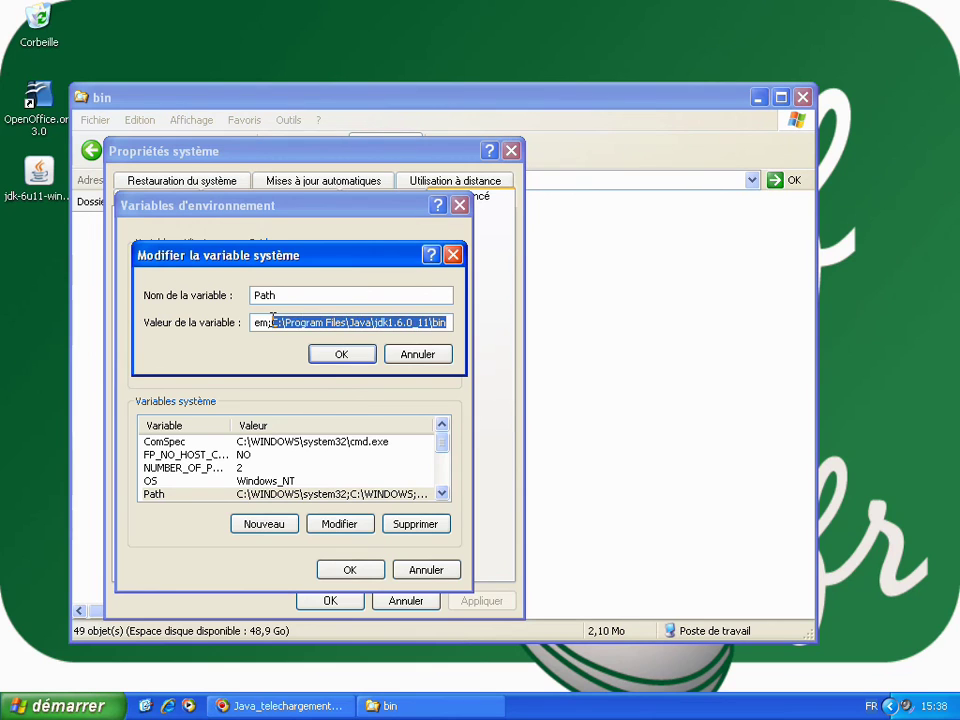
click(333, 358)
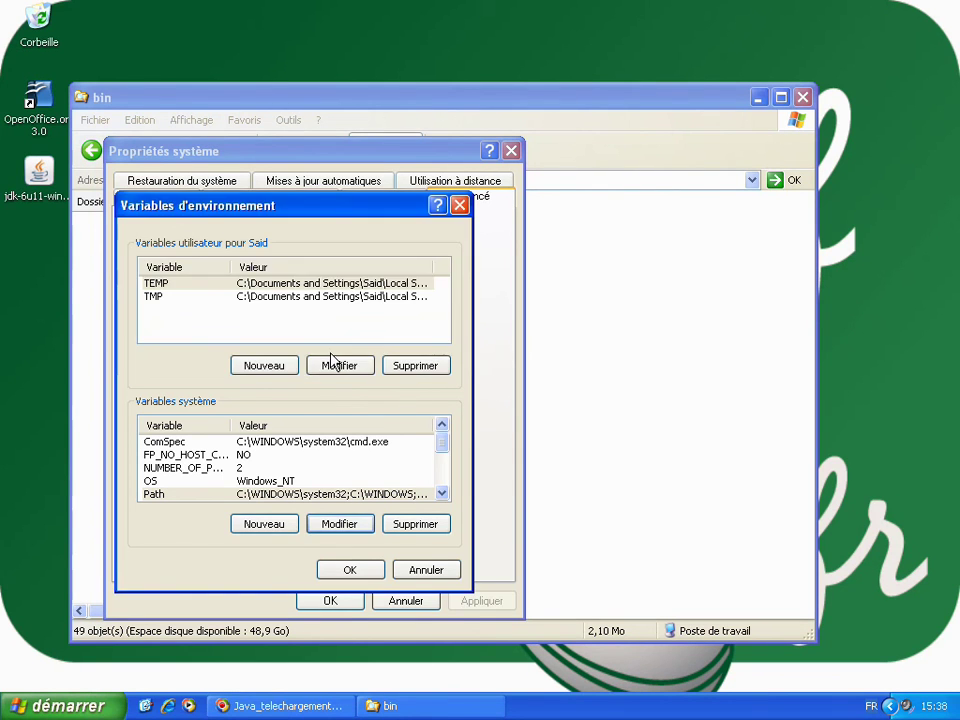
click(350, 570)
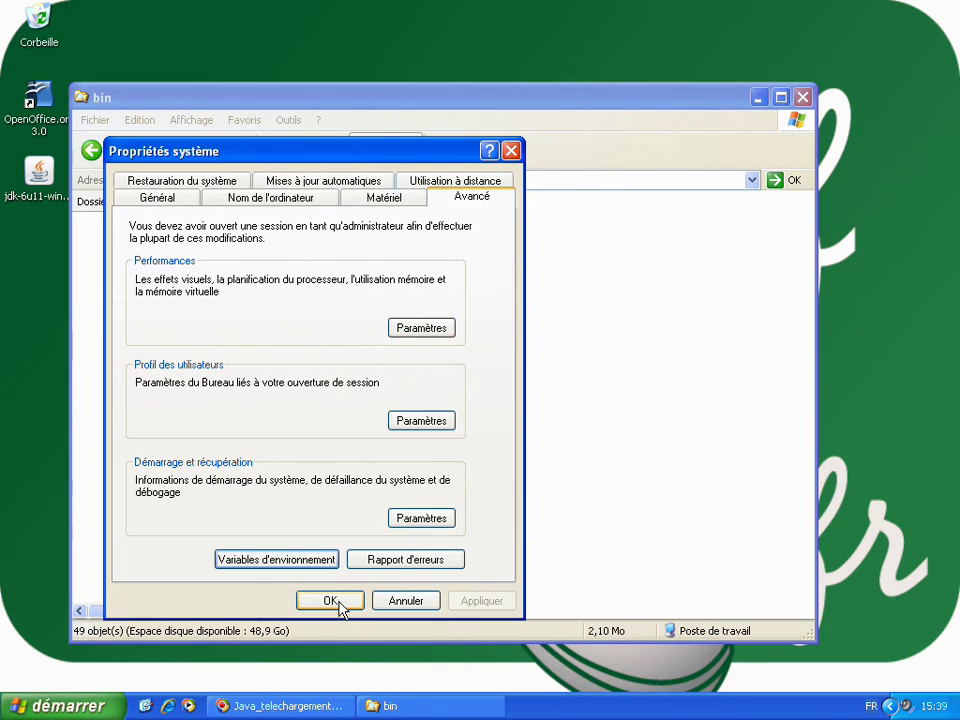
click(331, 601)
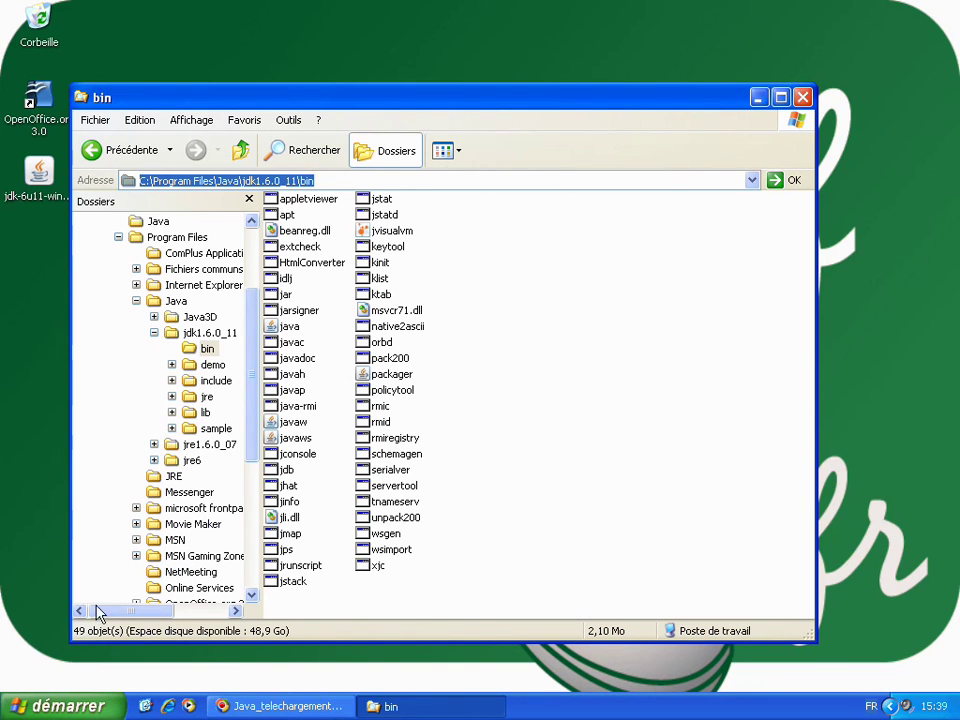
Open a command prompt (Invite de commandes) and run "java -version" to check the Java installation
click(96, 710)
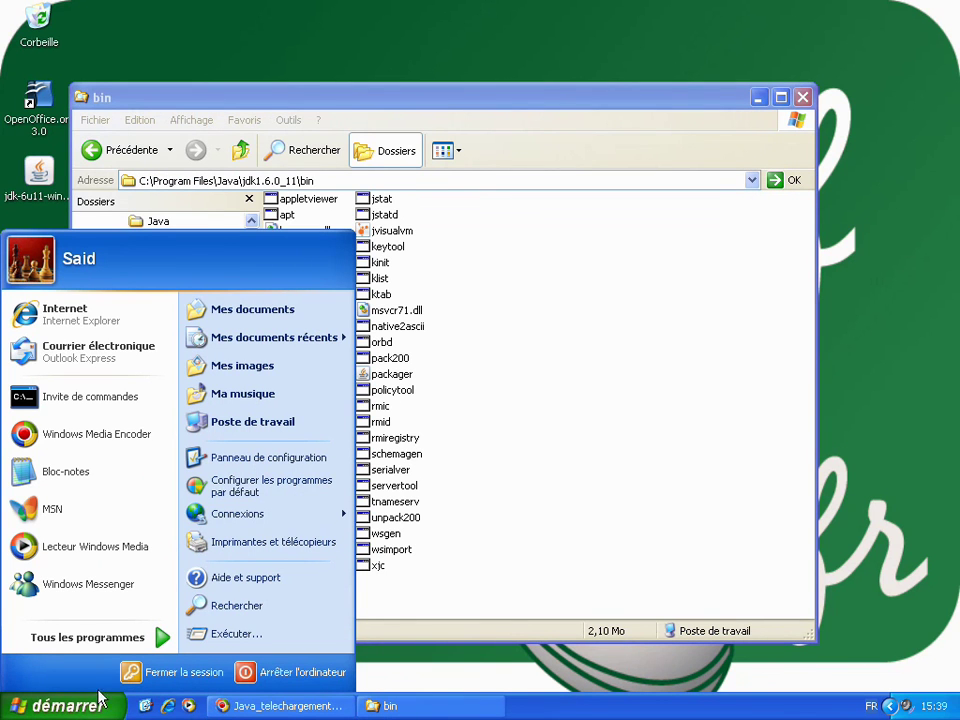
mouse_move(100, 648)
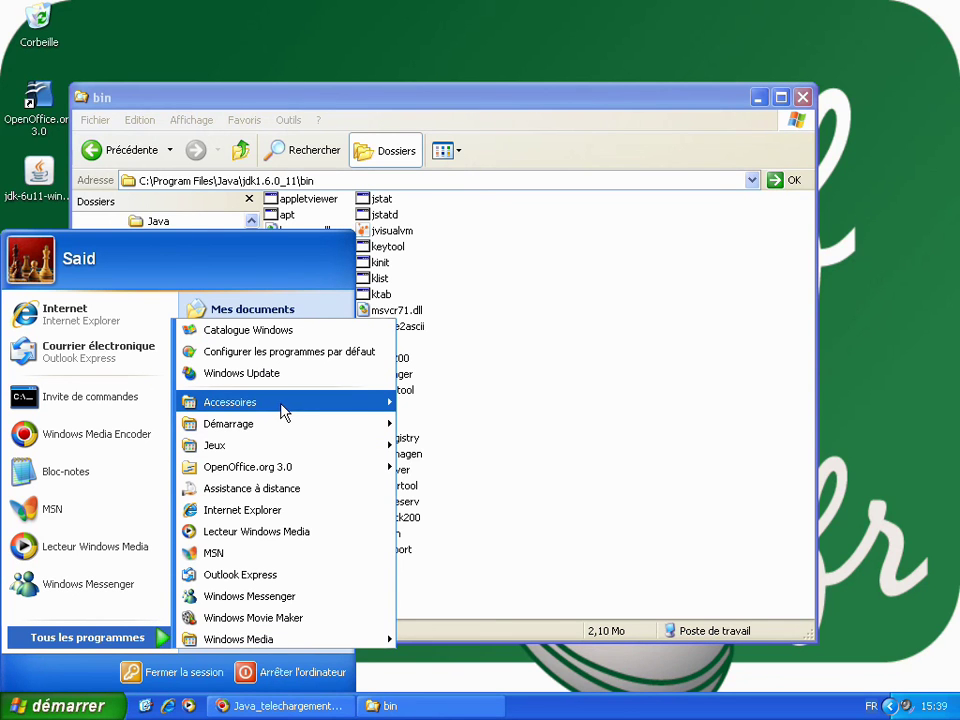
mouse_move(300, 408)
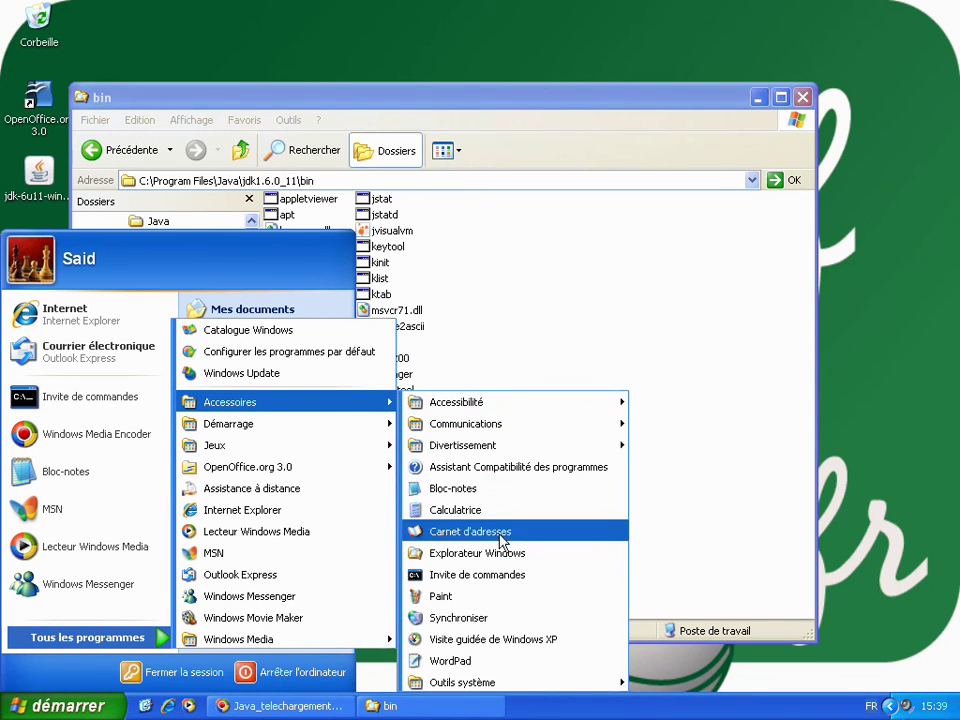
click(506, 581)
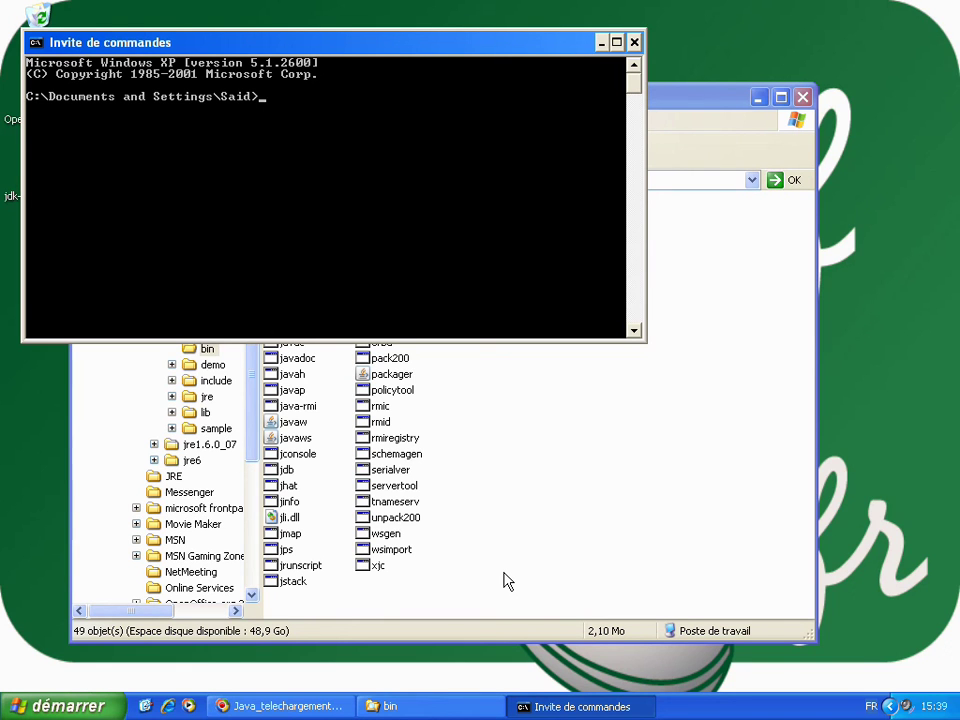
text(java)
text(-version)
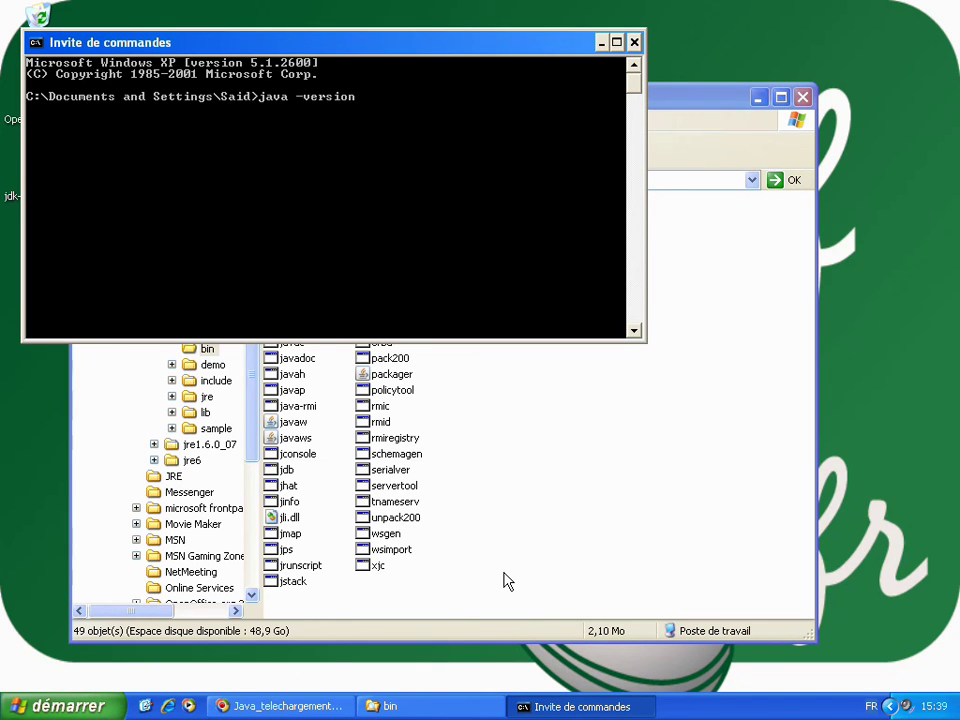
key(Return)
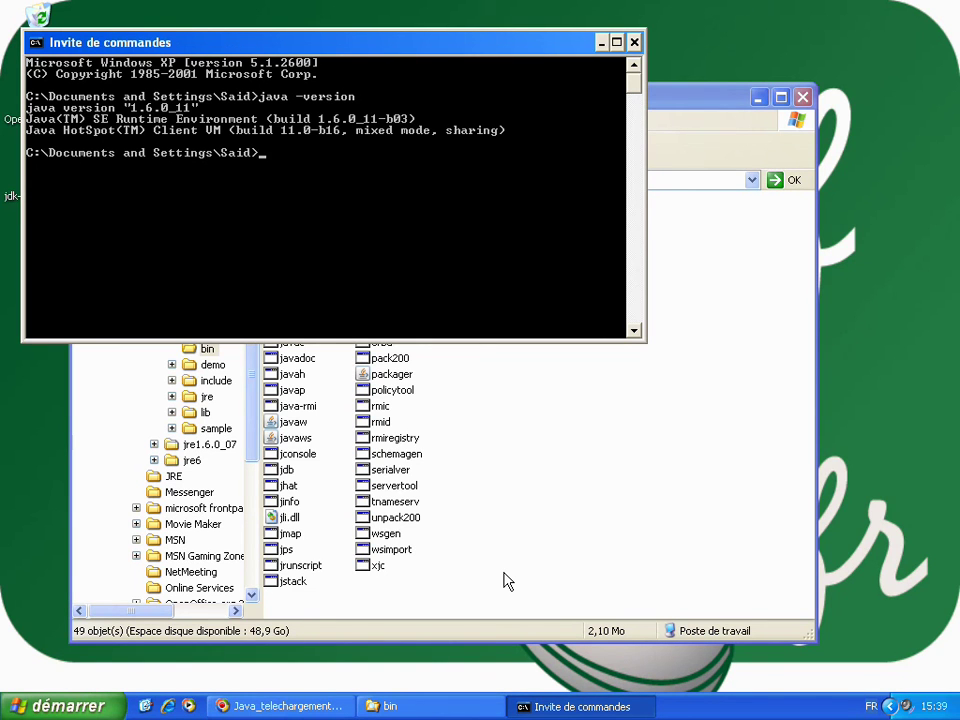